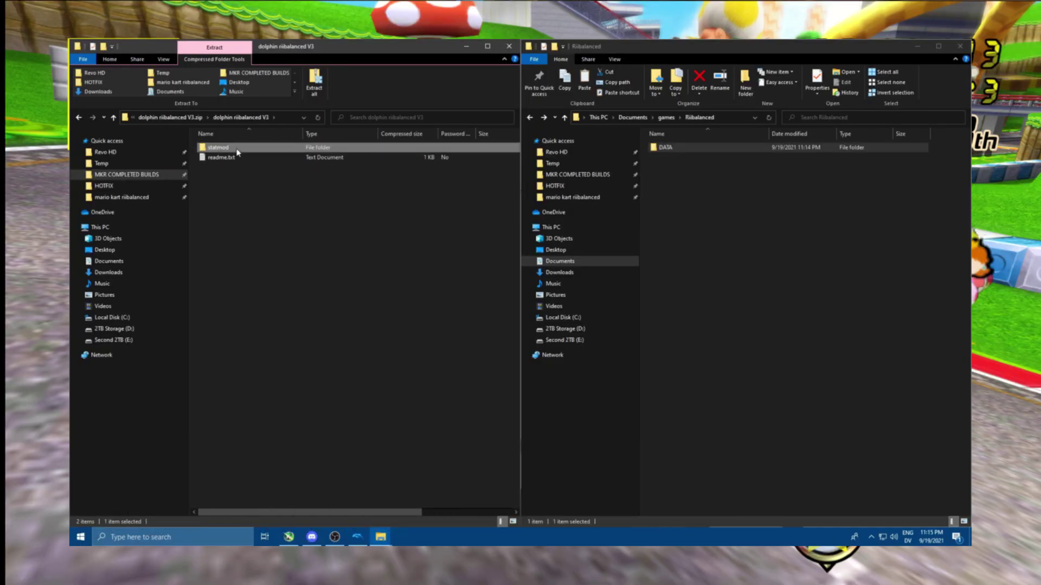
- Open the statmod folder in the V3 archive and the DATA folder in Riibalanced
double_click(237, 151)
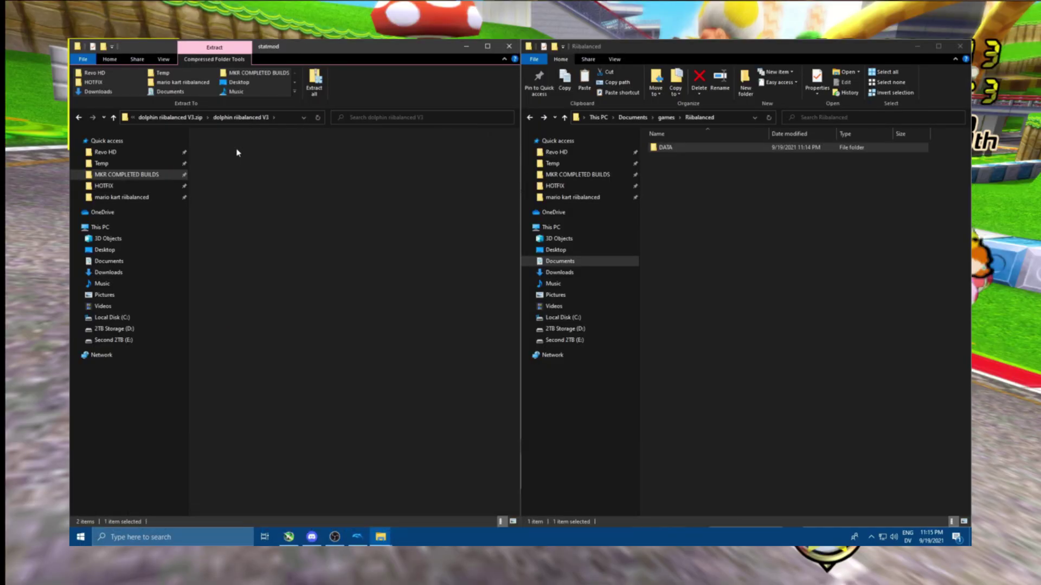
left_click(687, 151)
double_click(687, 150)
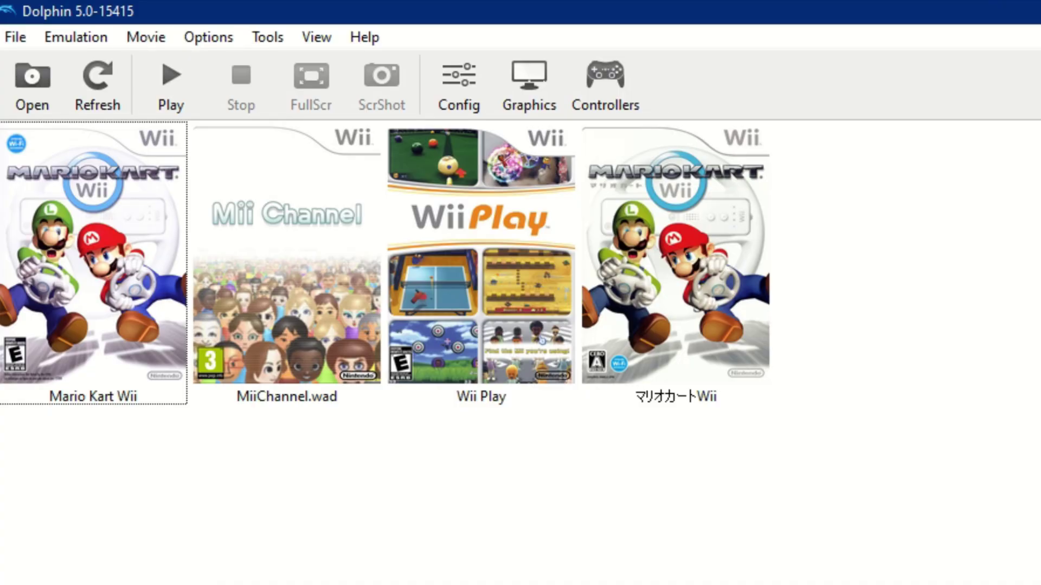
left_click(365, 37)
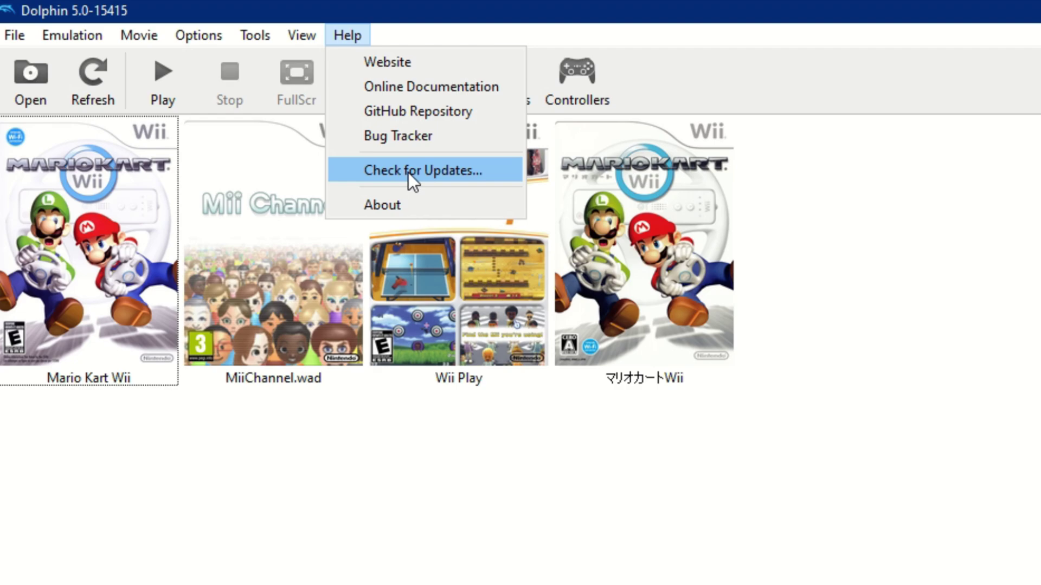
left_click(262, 110)
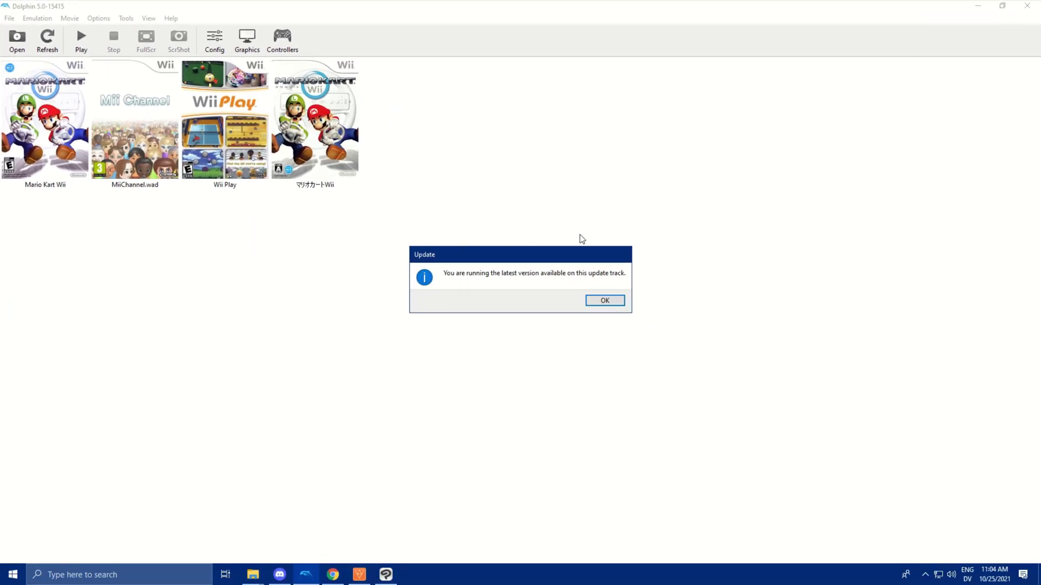
left_click(604, 301)
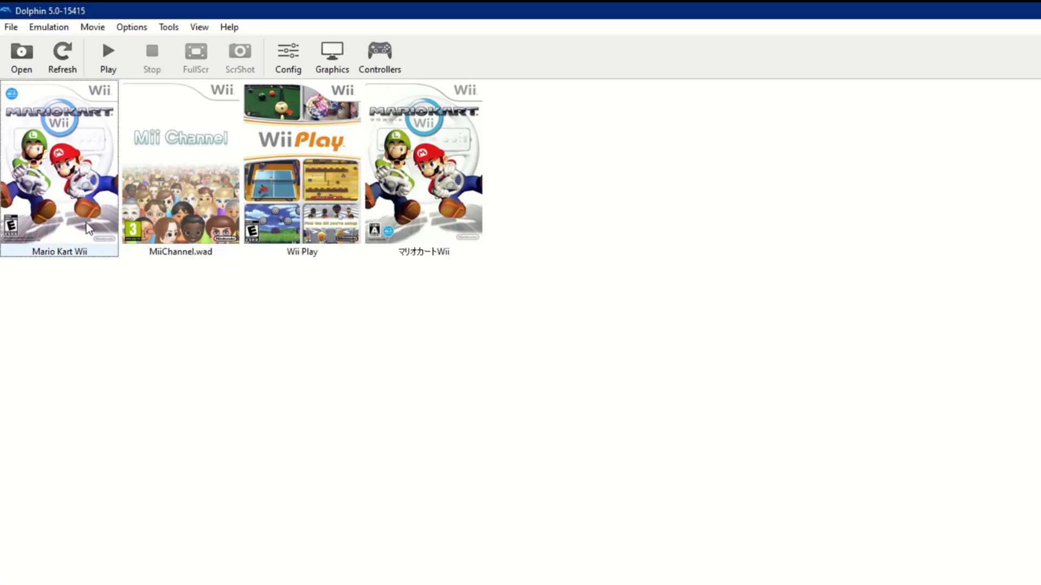
- Start Mario Kart Wii with Riivolution patches, loading MKR COMPLETED BUILDS/V3F/V3F USA/riivolution/statmod.xml
right_click(57, 131)
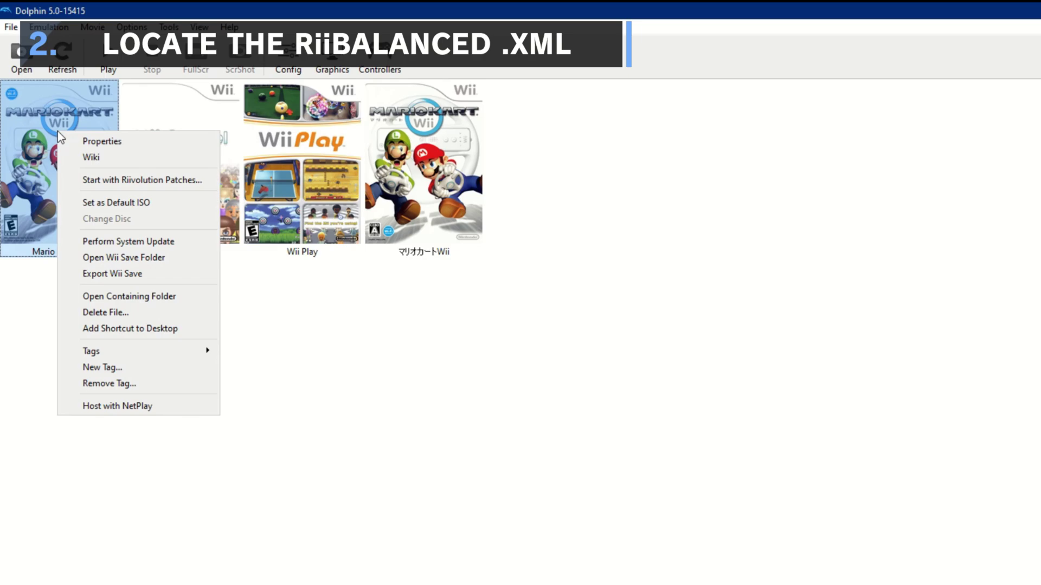
left_click(151, 180)
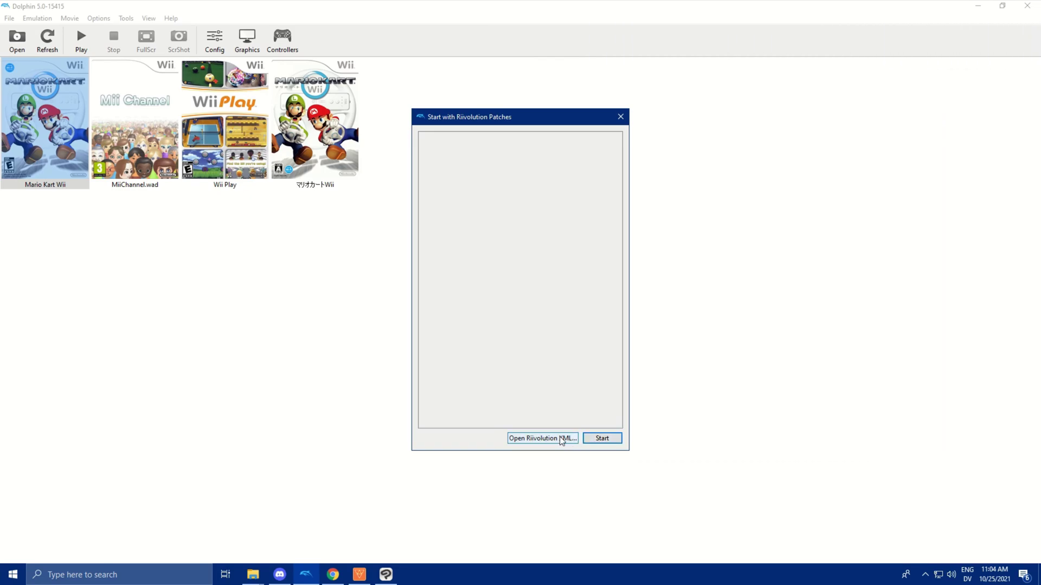
left_click(549, 442)
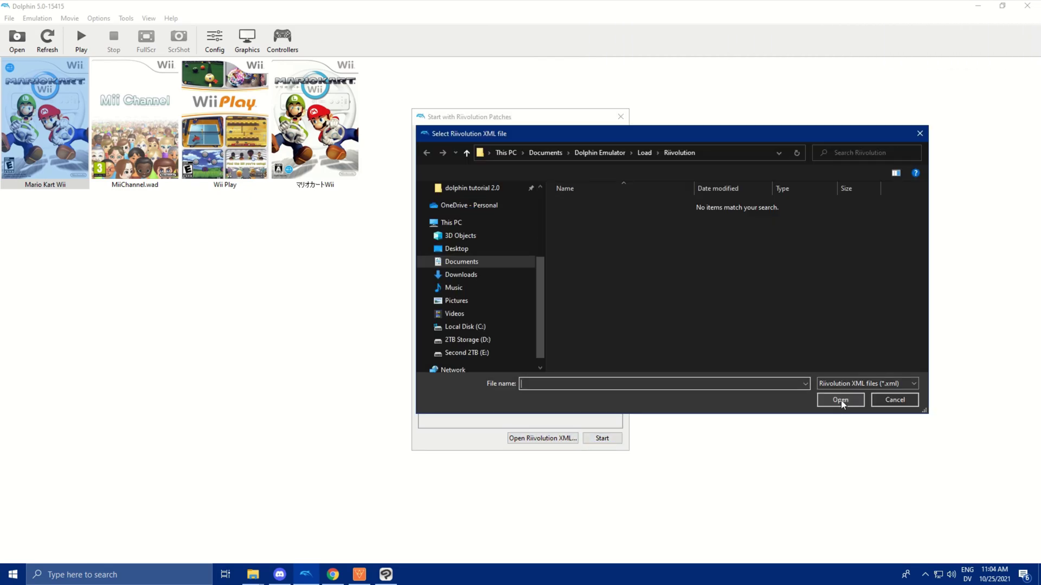
scroll(476, 288, "up", 3)
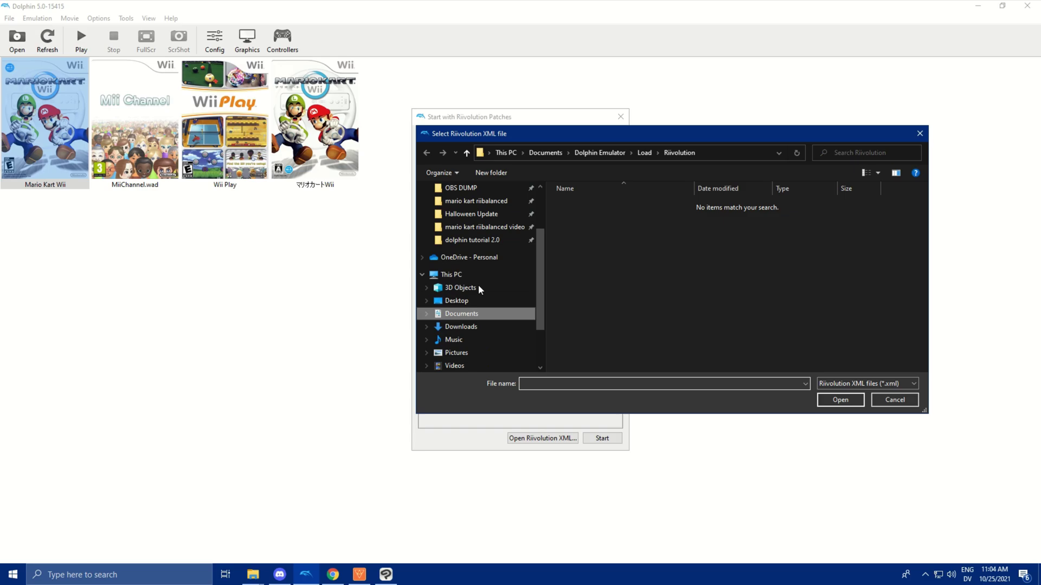
scroll(476, 268, "up", 2)
left_click(475, 214)
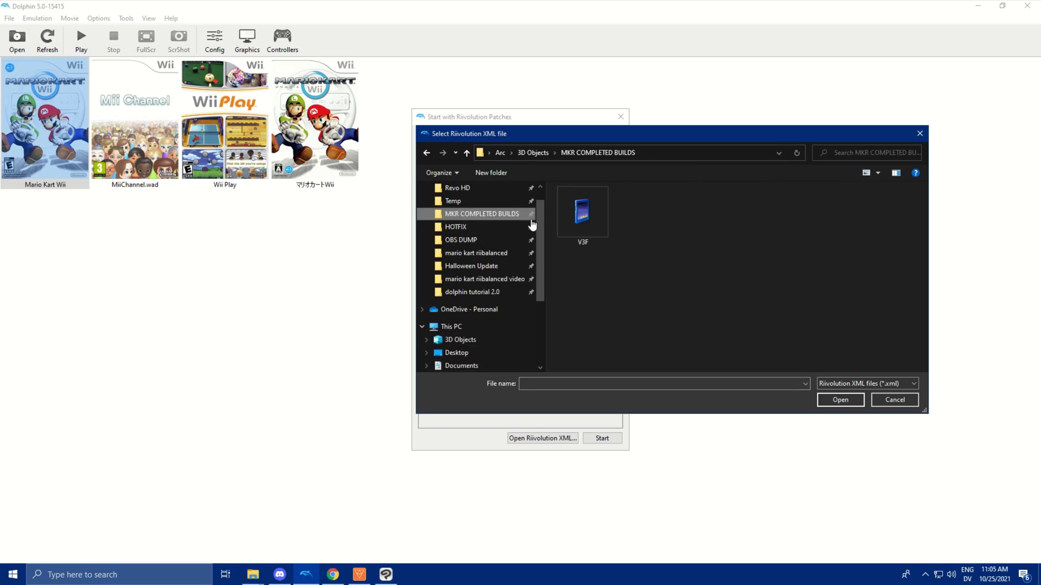
double_click(584, 220)
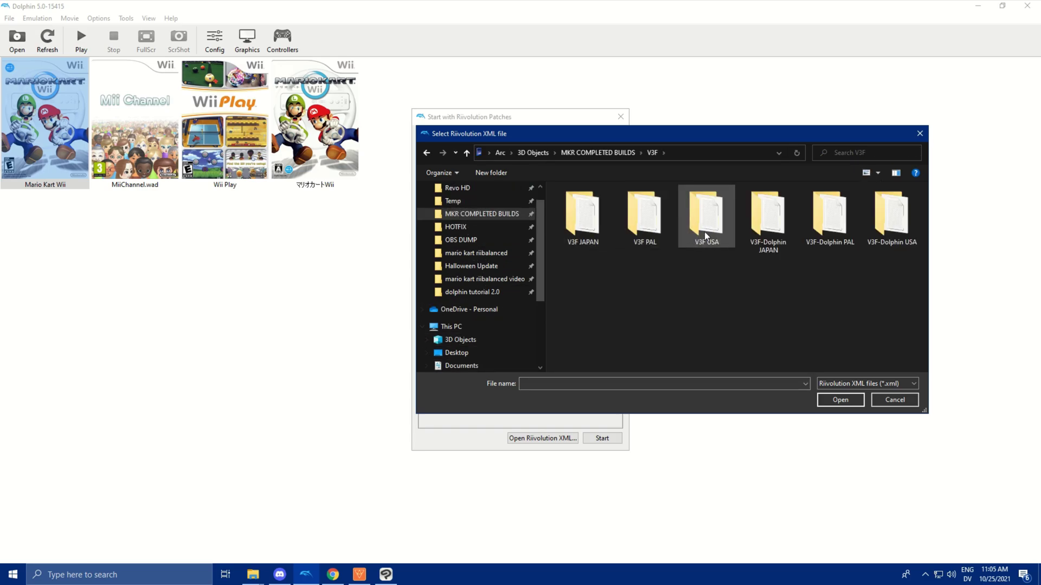
double_click(705, 216)
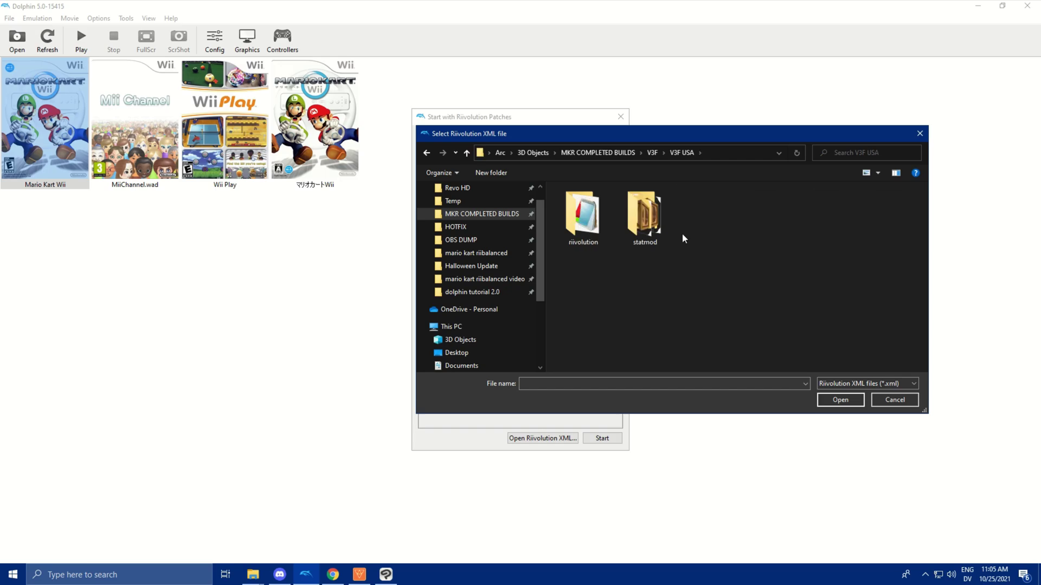
double_click(580, 228)
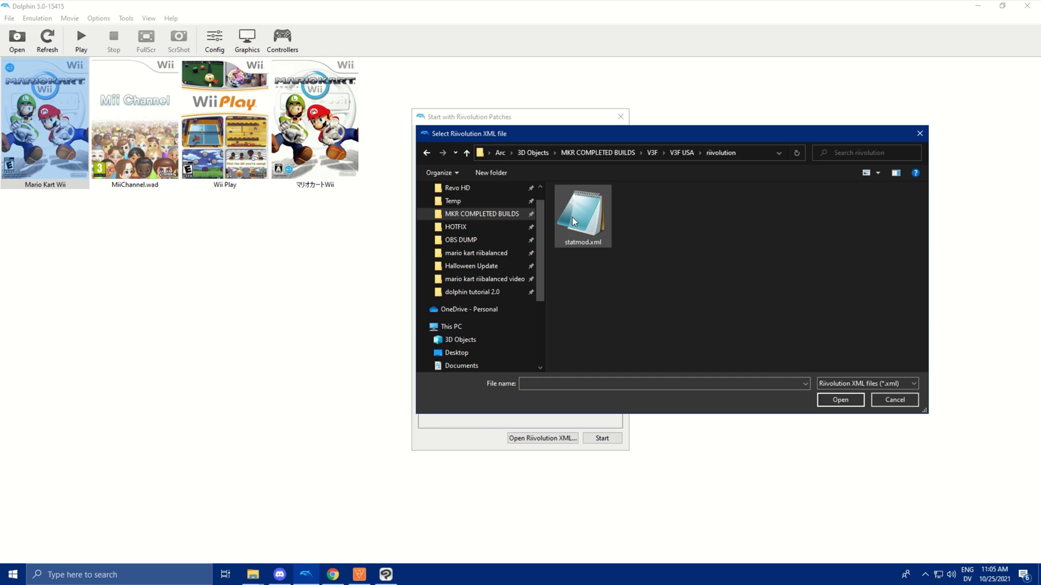
double_click(572, 220)
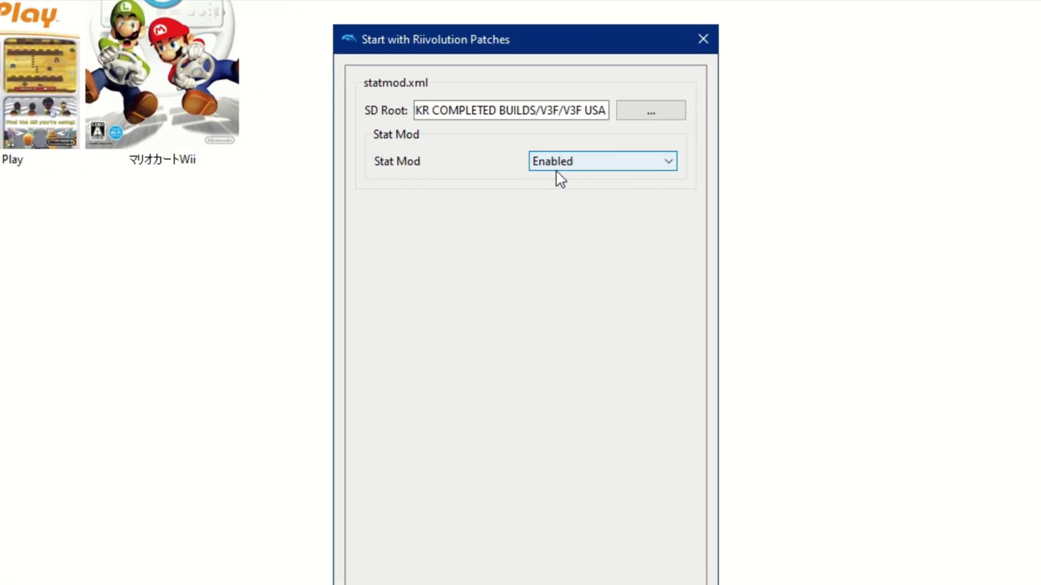
- Keep the Stat Mod patch set to Enabled and start the patched game
left_click(557, 168)
left_click(561, 165)
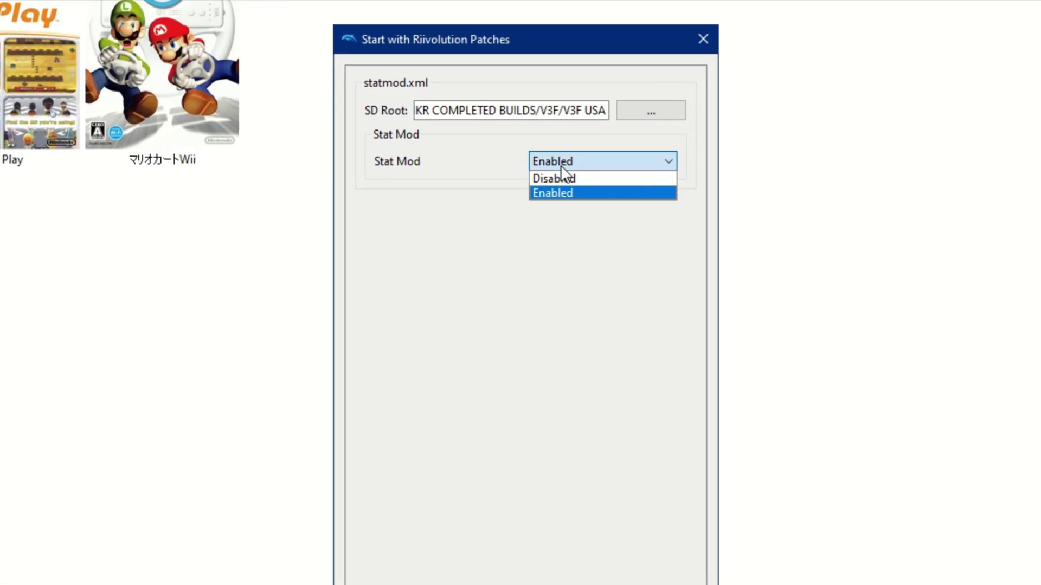
left_click(561, 193)
left_click(616, 429)
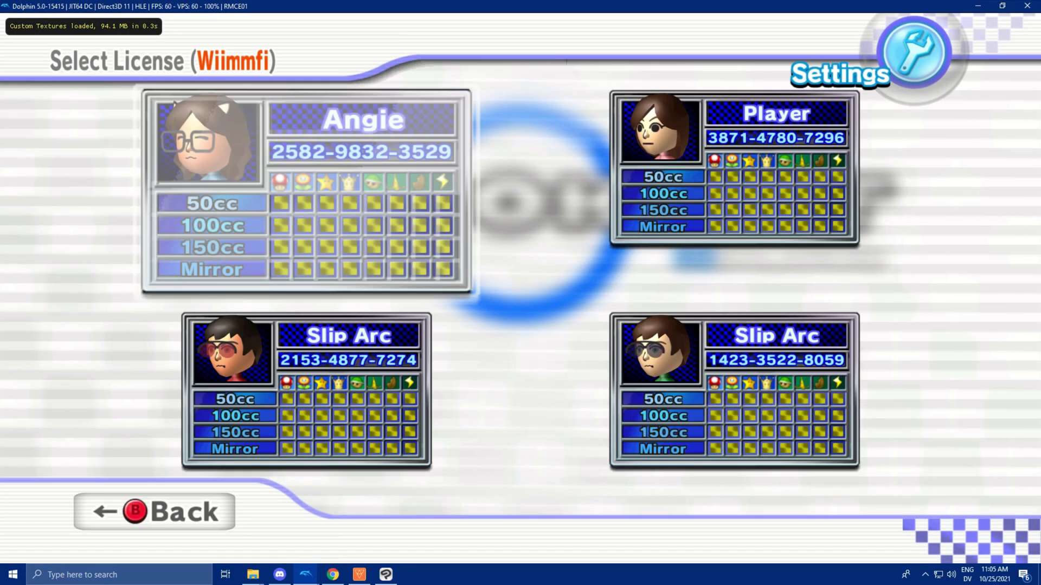
- Choose license, single player, vehicle, character and Luigi Circuit, race, then stop emulation with Escape
key("Tab")
key("Return")
key("Return")
key("Down")
key("Return")
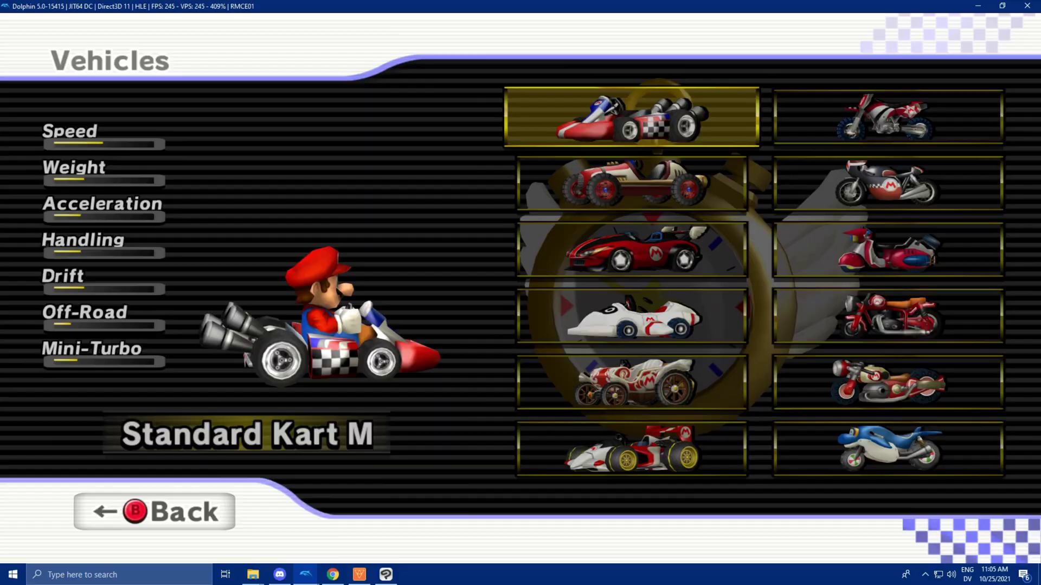
key("x")
key("Return")
key("Return")
key("Return")
key("Return")
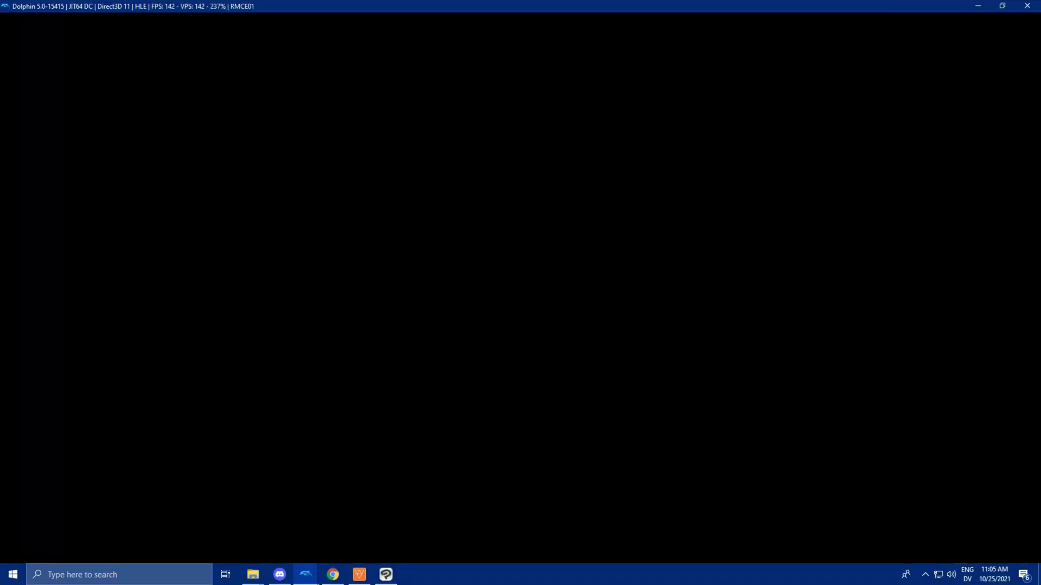
key("Return")
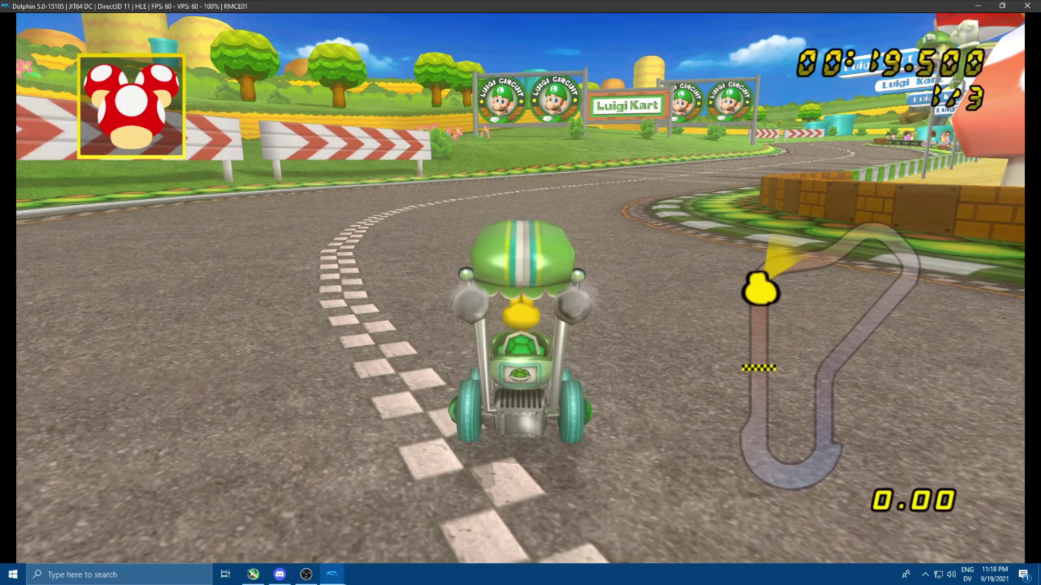
key("Escape")
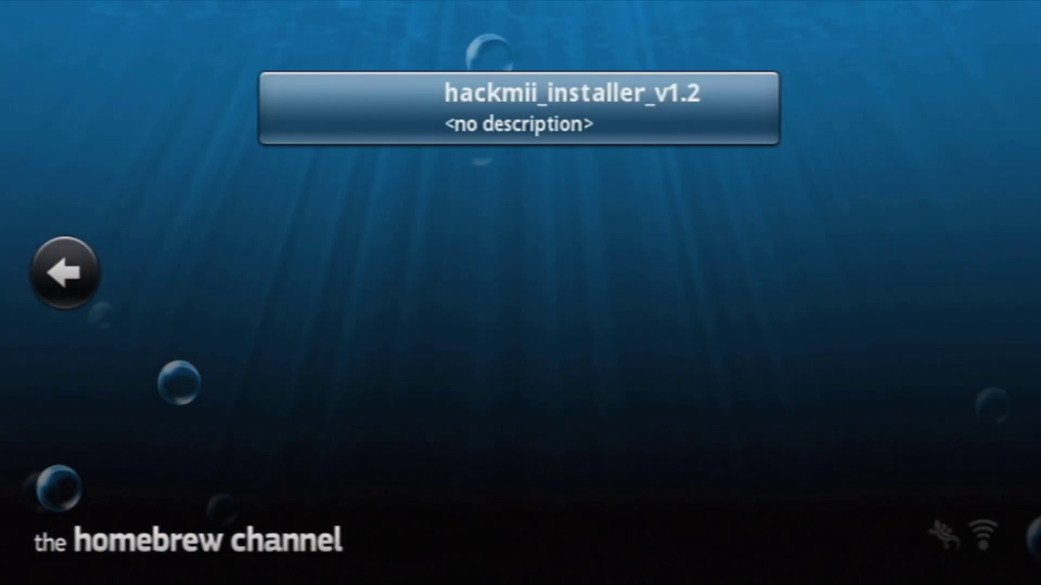
- Launch BootMii from the Homebrew Channel home menu and start a NAND backup to SD from its settings
key("Home")
key("Down")
key("Down")
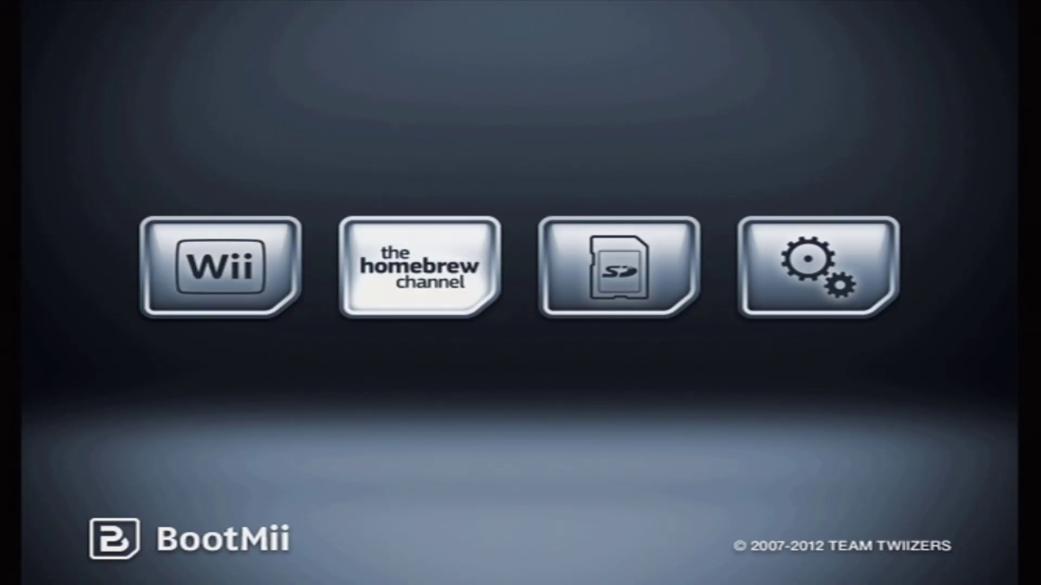
key("Right")
key("Right")
key("Return")
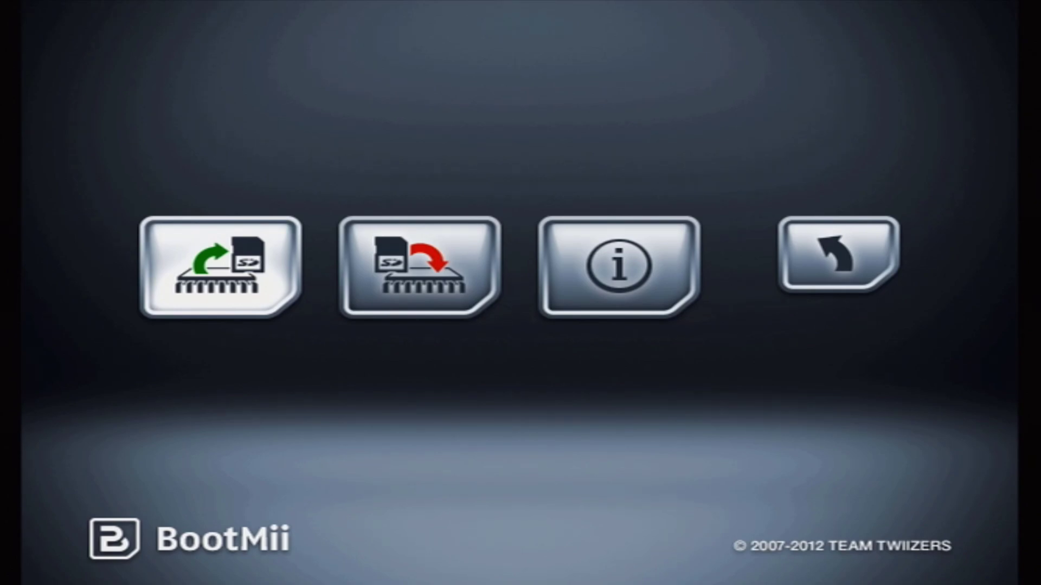
key("Return")
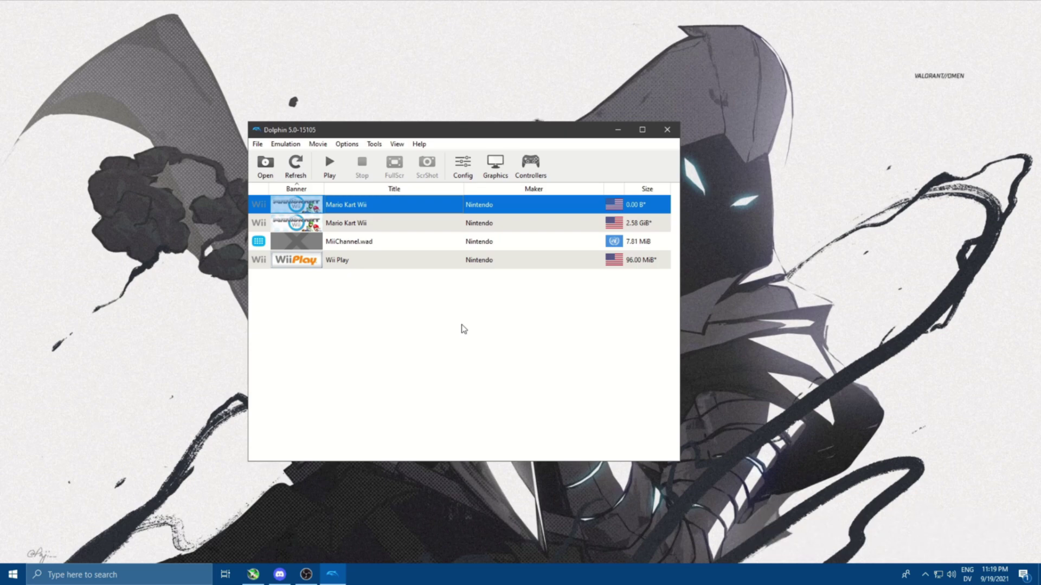
- Choose Import BootMii NAND Backup from Tools, accept the warning, and select nand.bin in Documents\games
left_click_drag(372, 129, 403, 107)
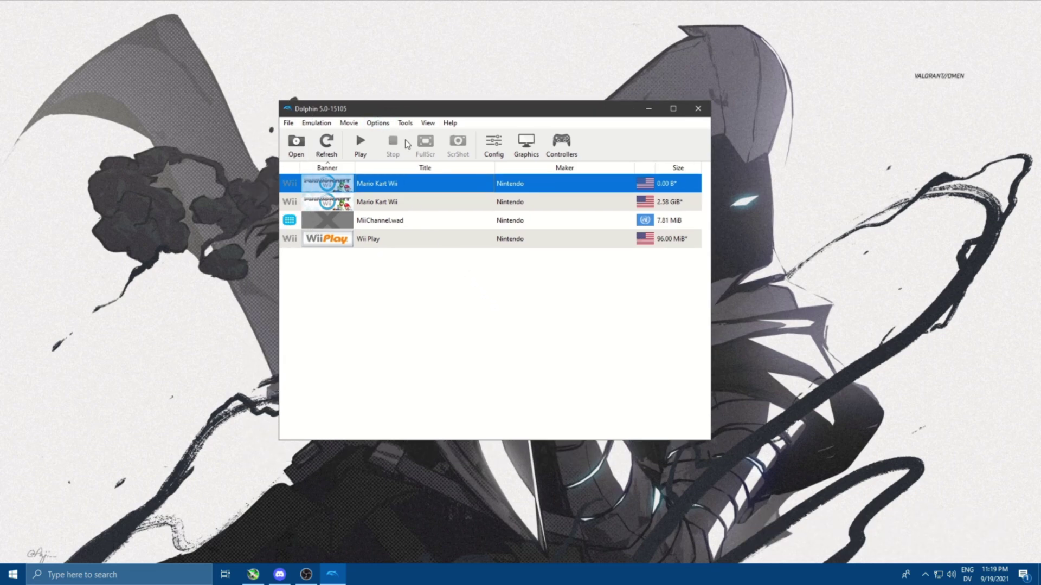
left_click(400, 124)
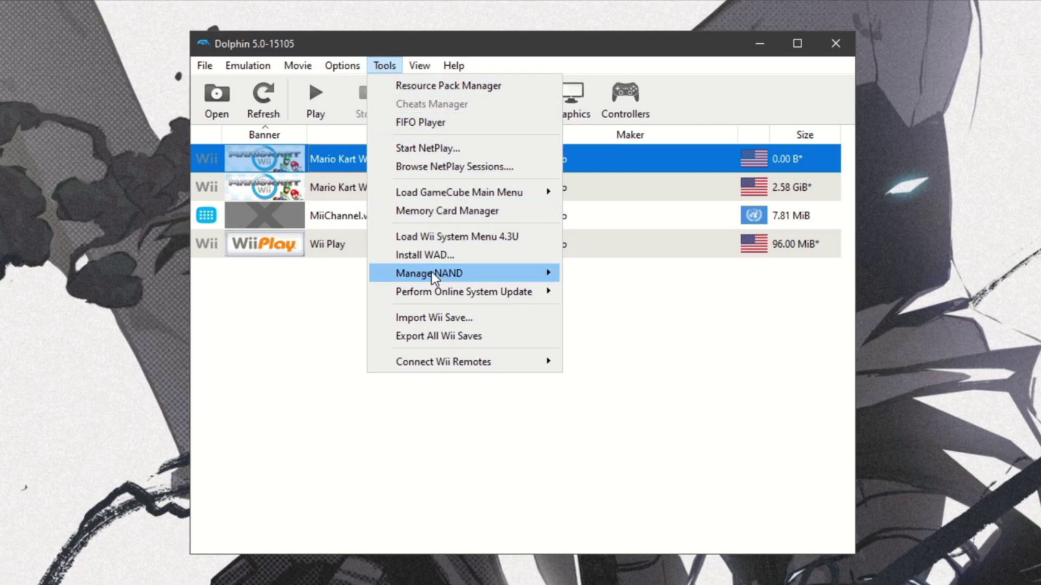
mouse_move(430, 273)
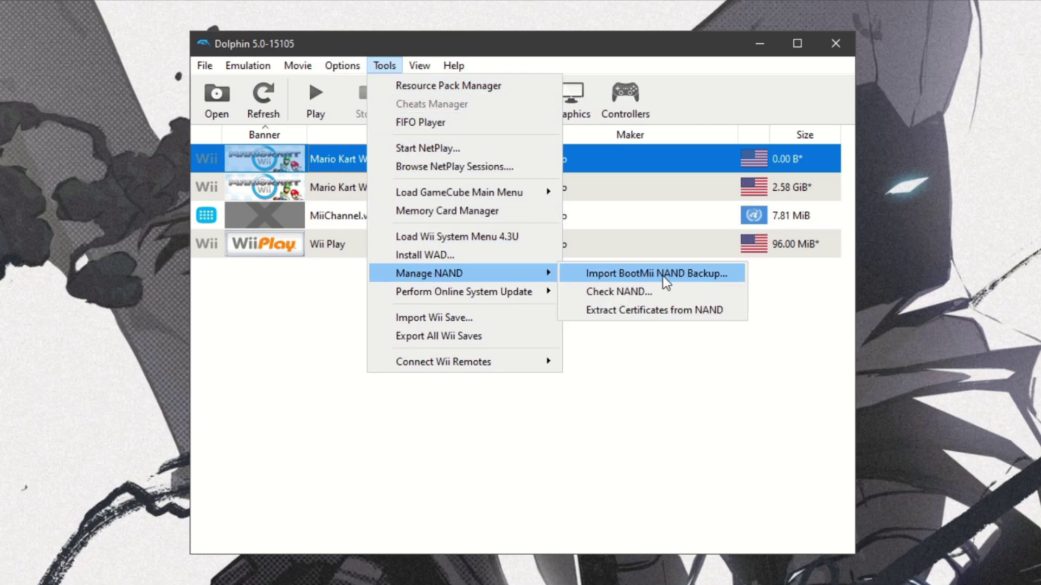
left_click(656, 277)
left_click(623, 340)
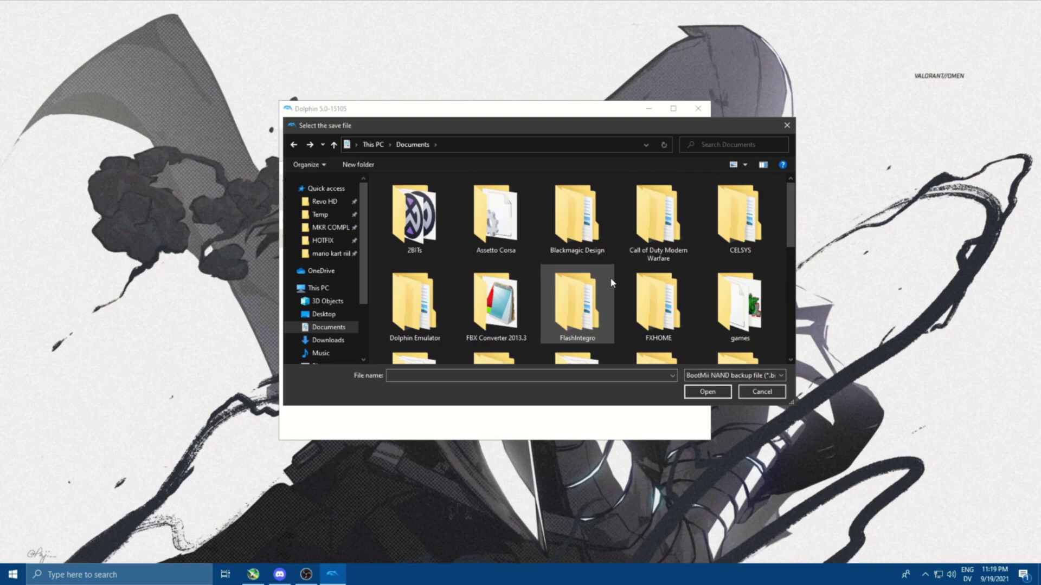
scroll(741, 309, "up", 2)
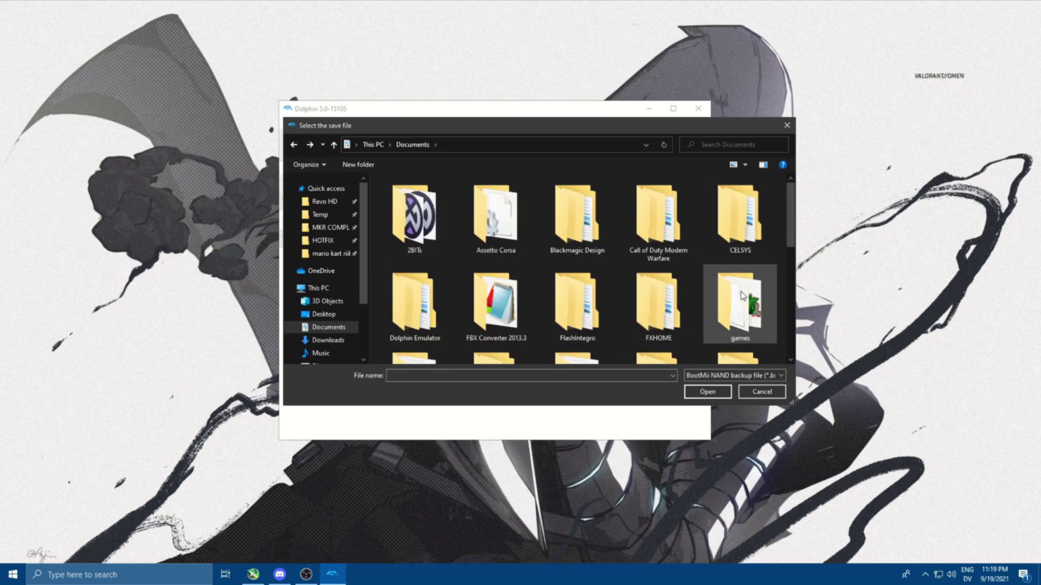
double_click(740, 309)
left_click(412, 210)
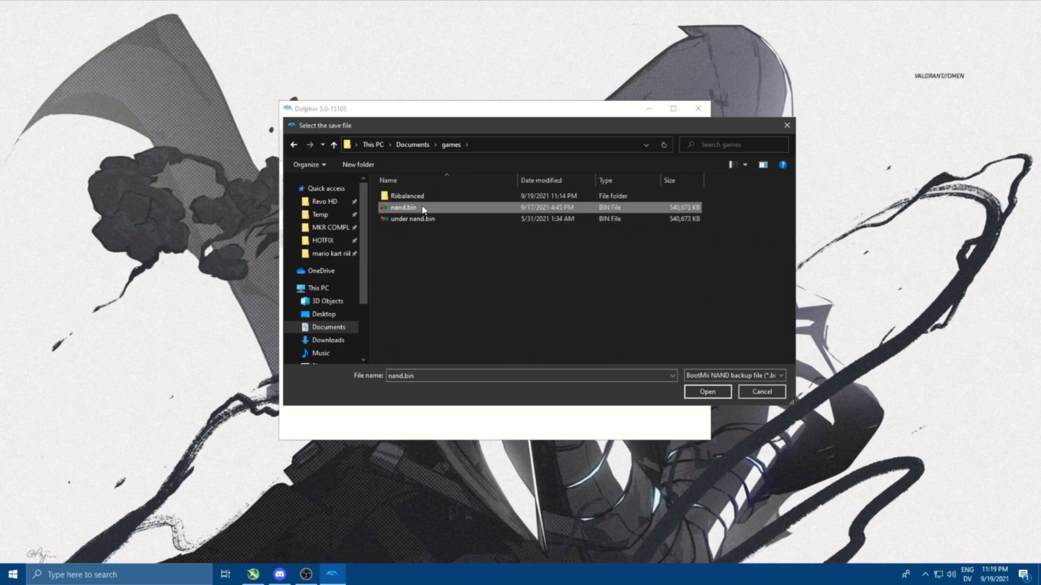
left_click(432, 222)
left_click(455, 208)
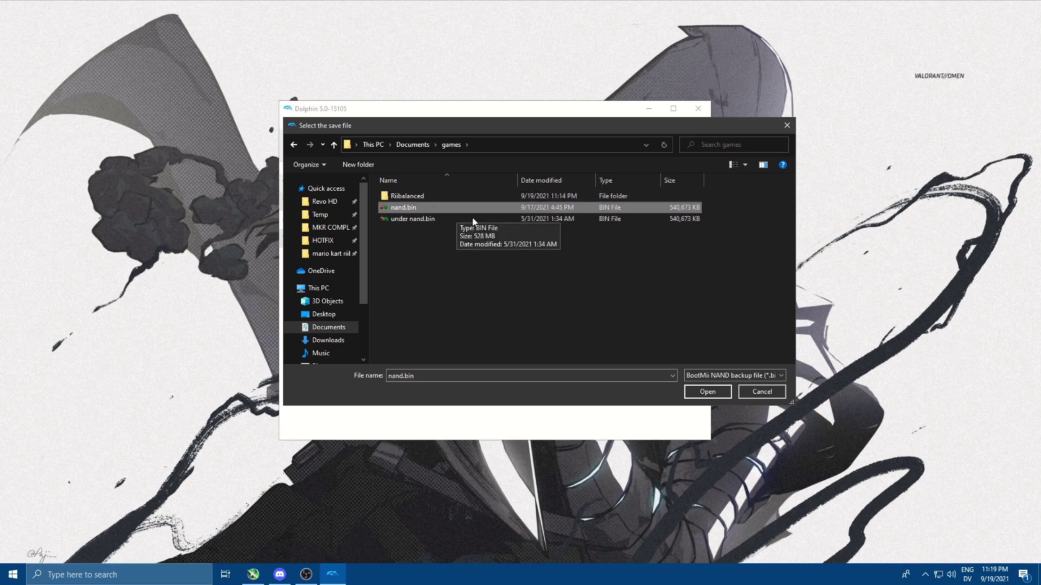
- Open nand.bin to begin the NAND backup import
double_click(403, 207)
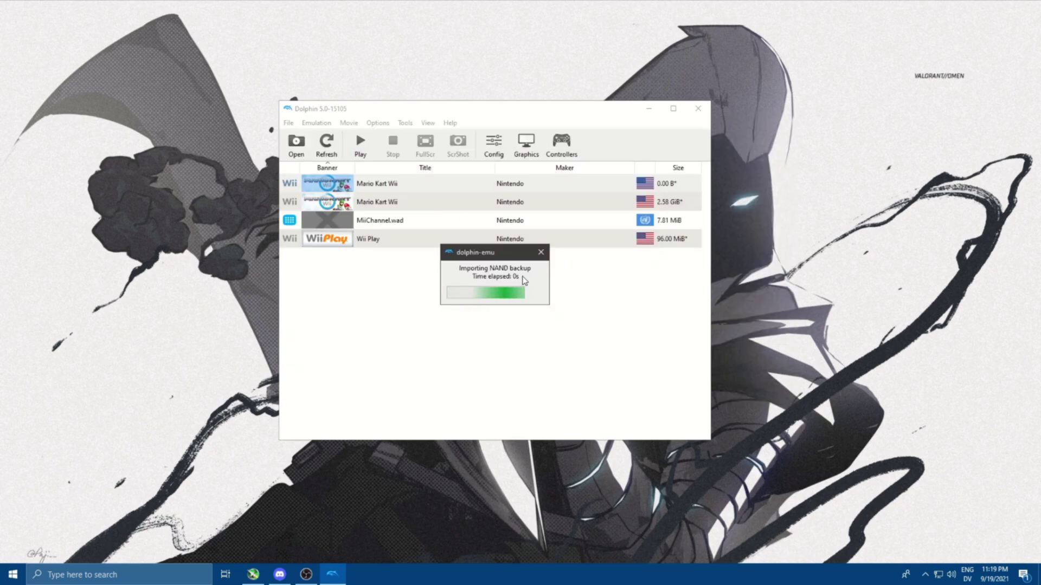